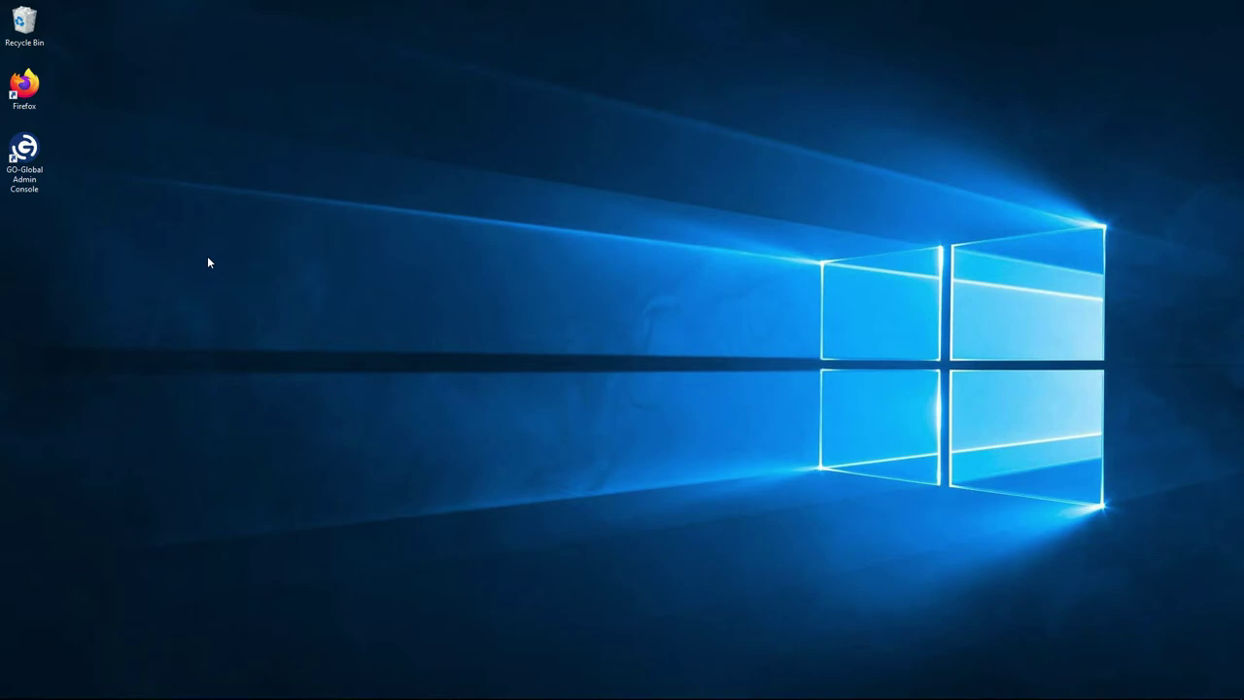
Step: Open the GO-Global Admin Console and add WordPad from the Windows Accessories folder as a published application
key(g)
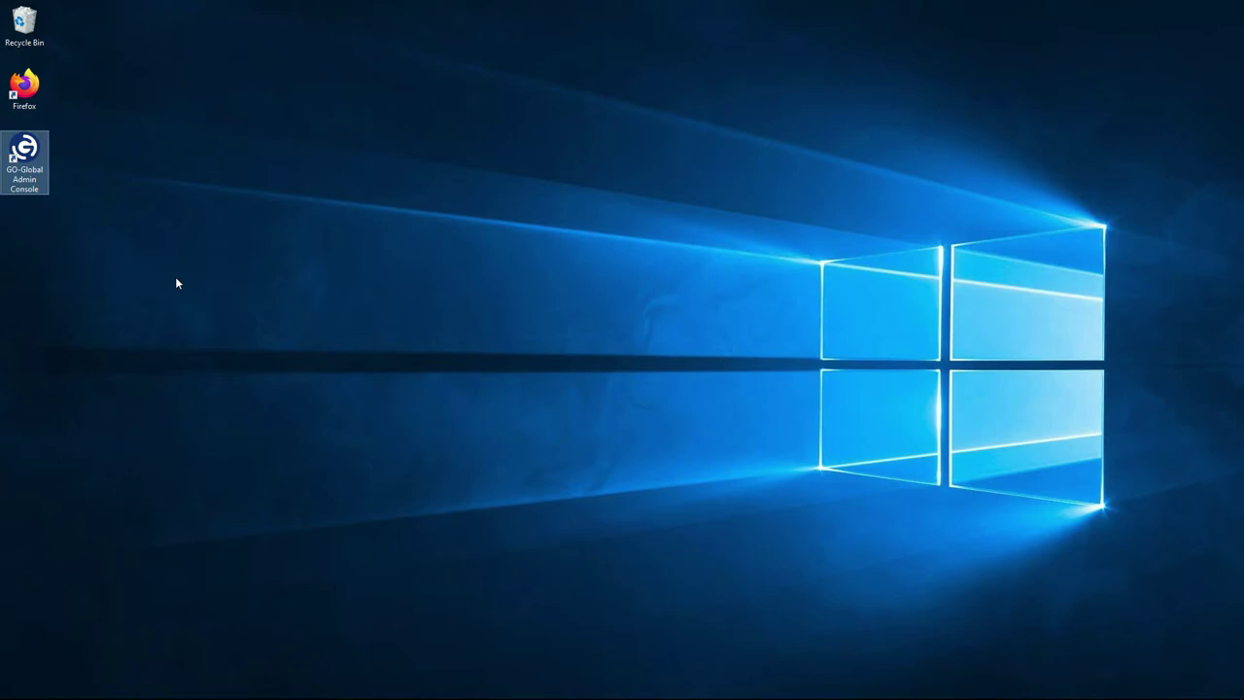
double_click(36, 171)
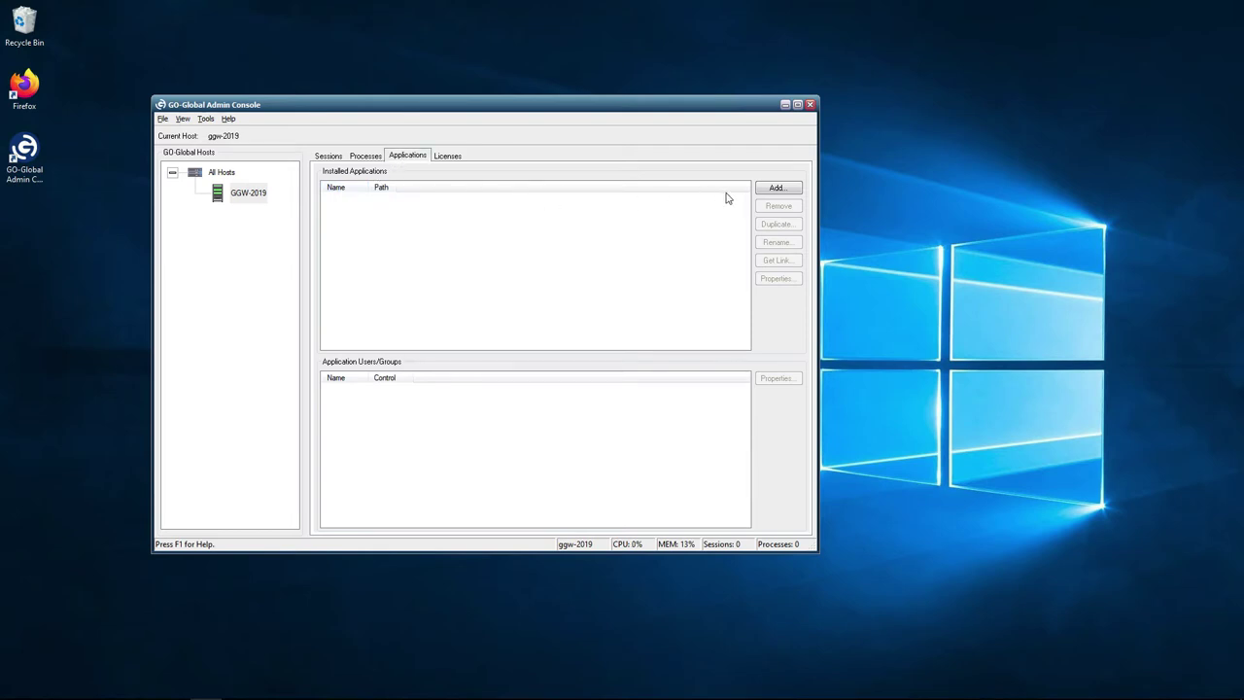
click(777, 189)
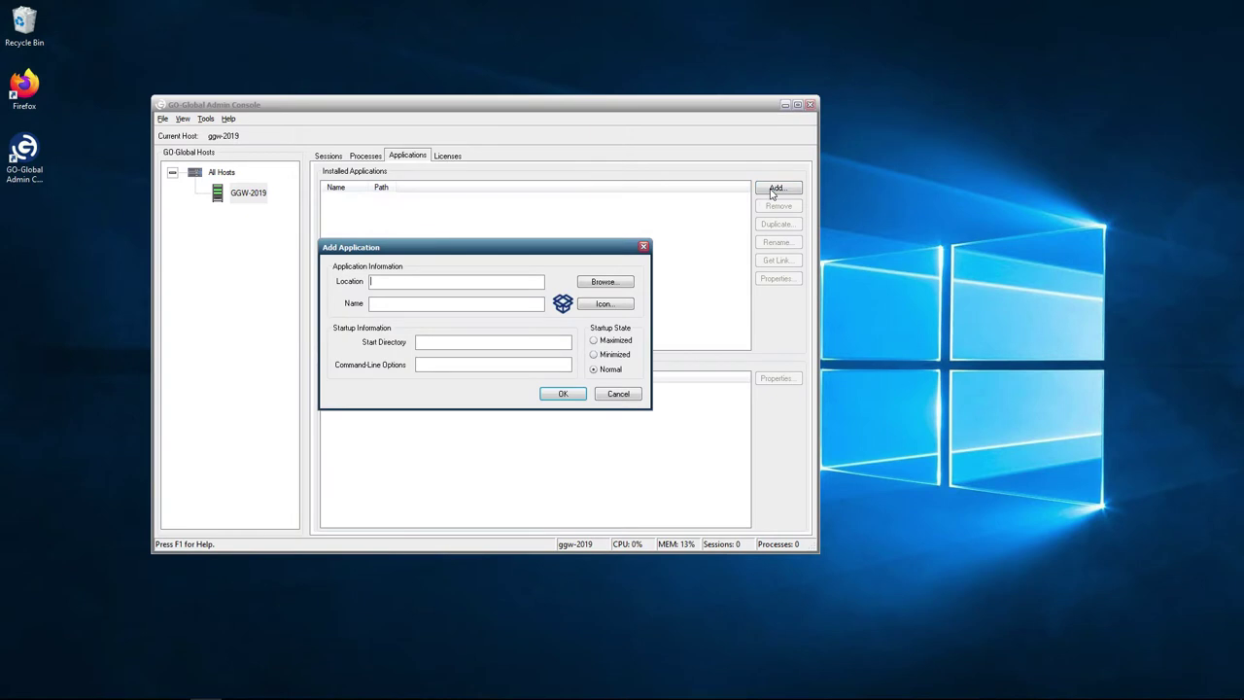
click(599, 284)
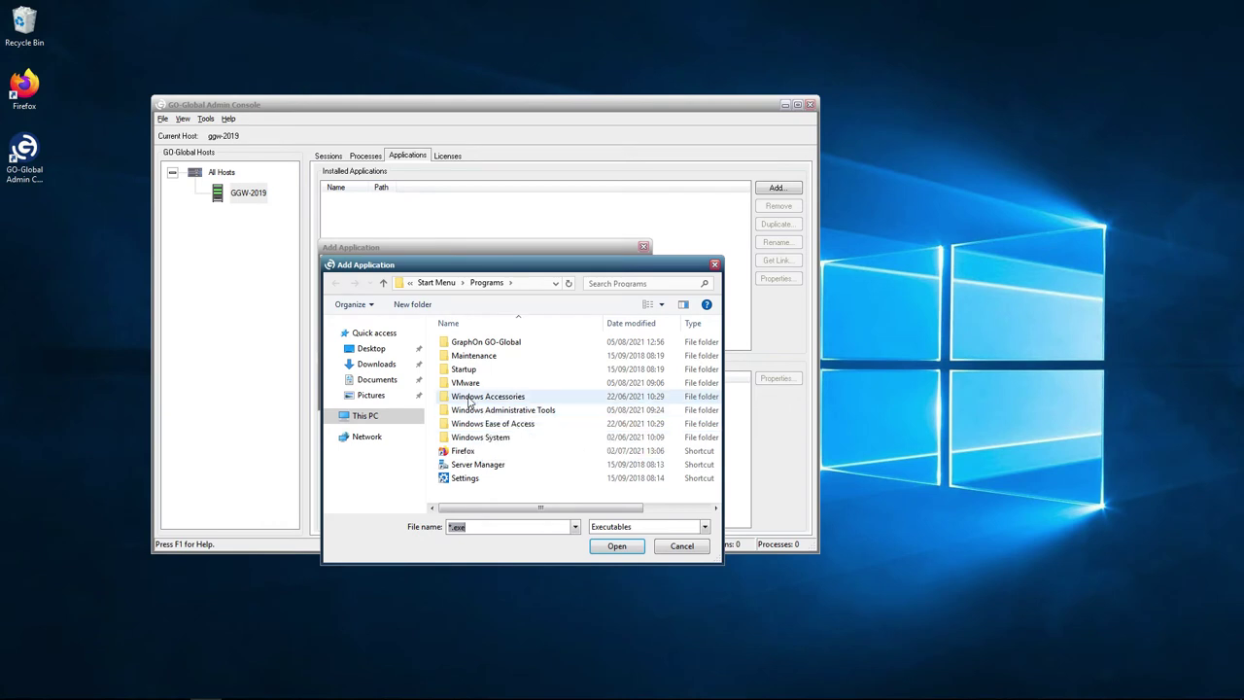
double_click(471, 397)
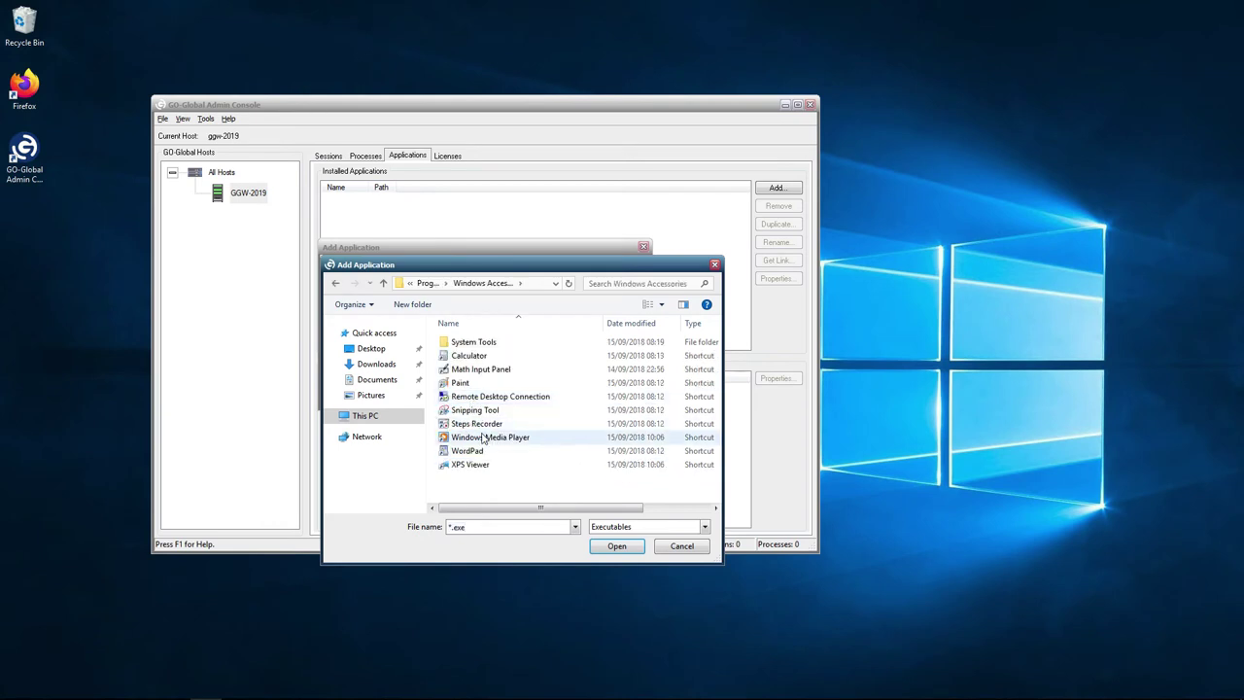
click(464, 452)
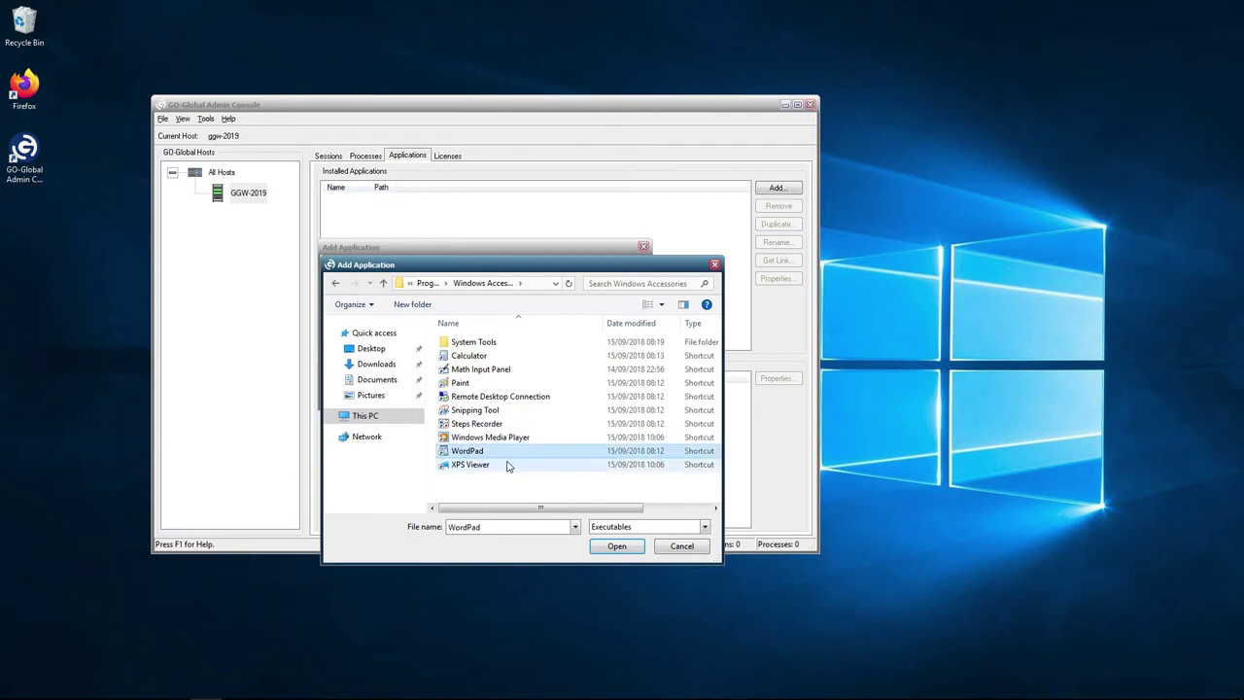
click(613, 548)
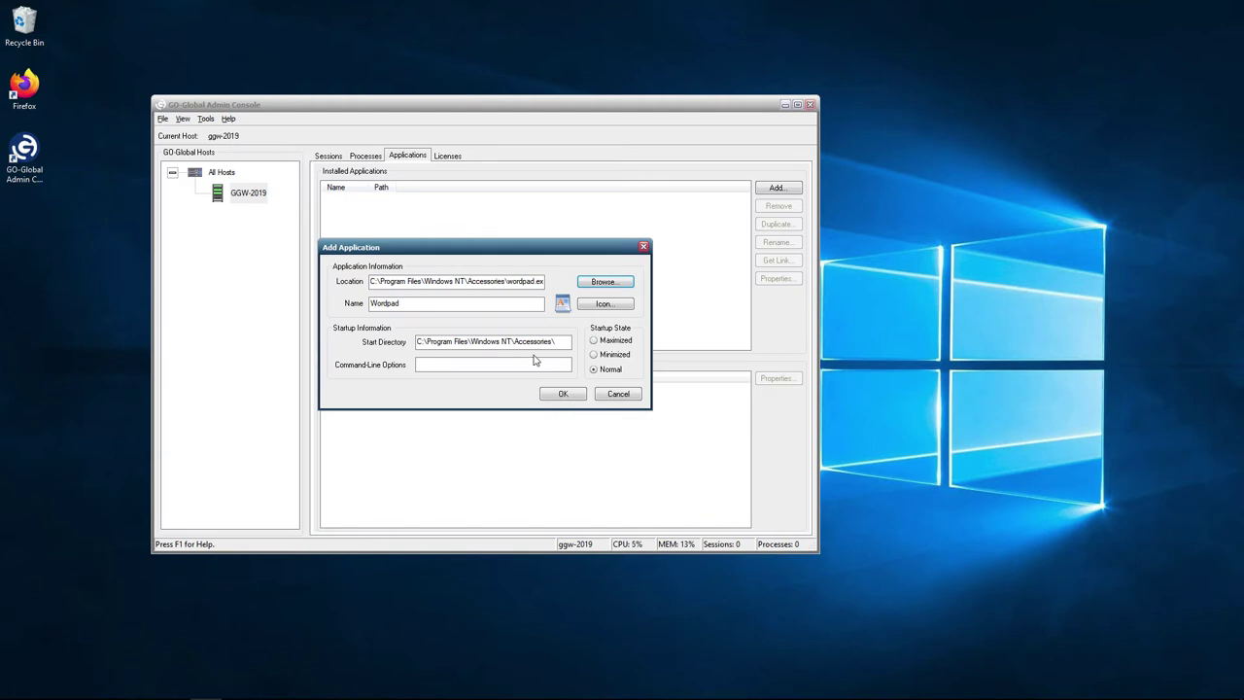
click(561, 395)
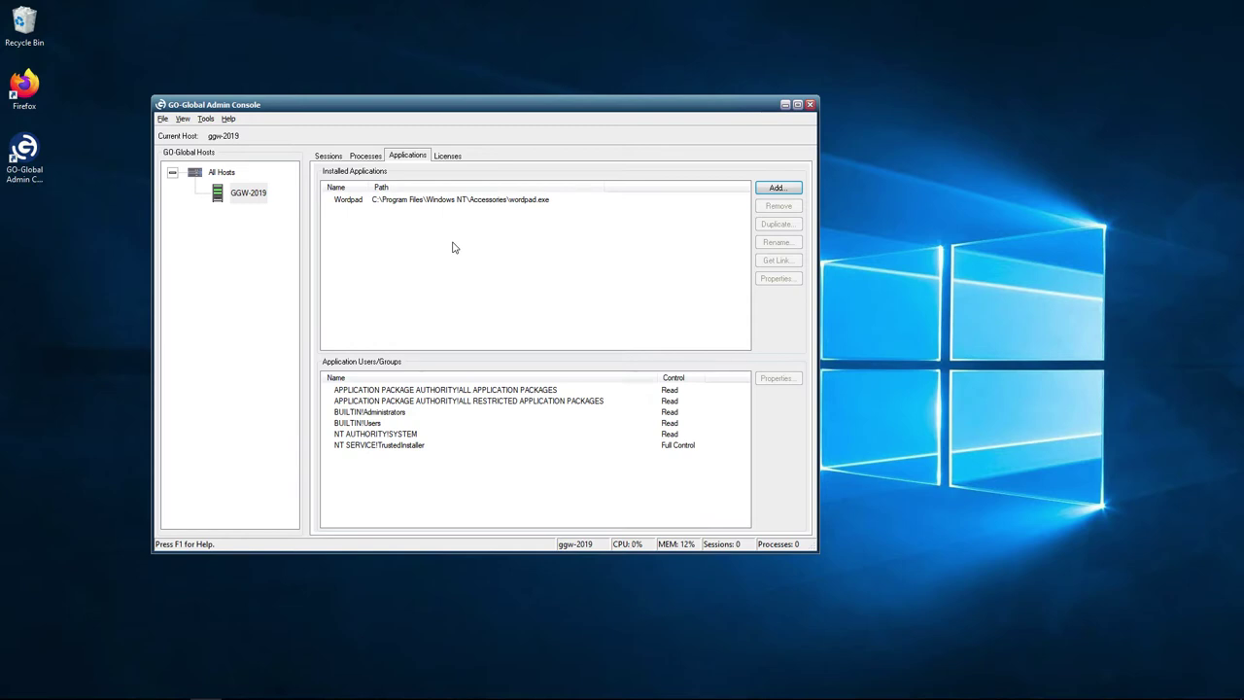
Step: Open the application link settings for the published Wordpad application
click(407, 203)
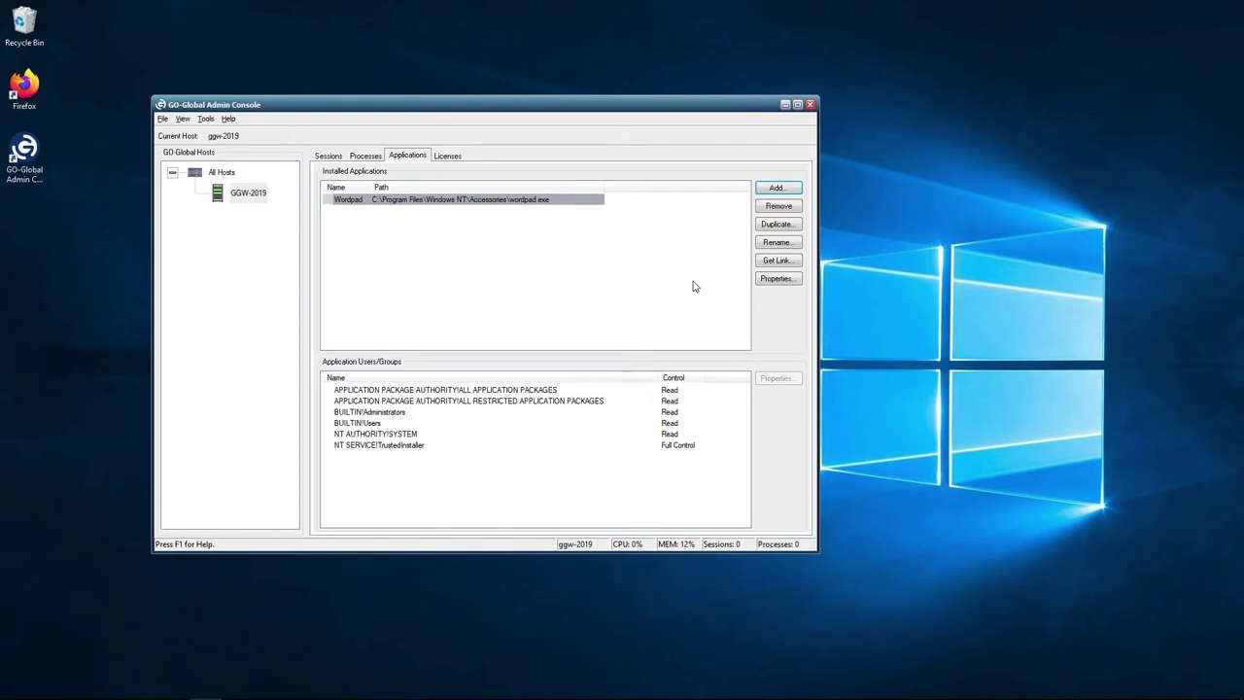
click(767, 264)
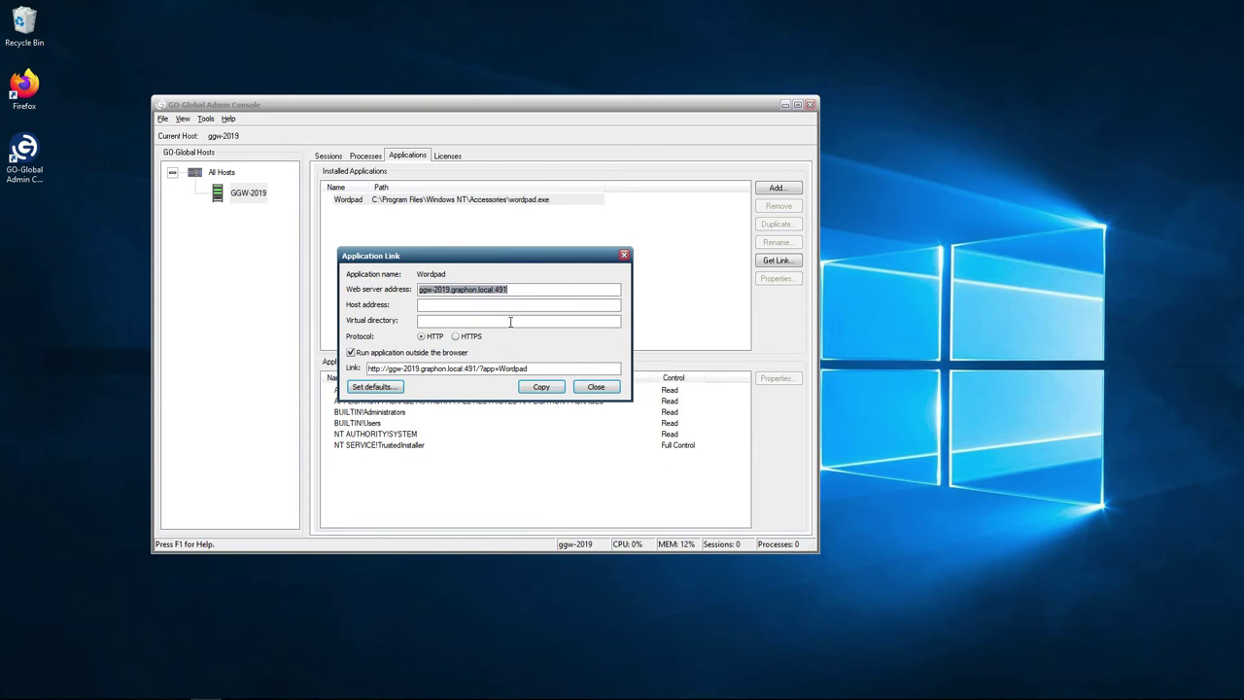
Step: Preview the Wordpad link with HTTPS and with running outside the browser disabled, restoring each option after trying it
click(455, 336)
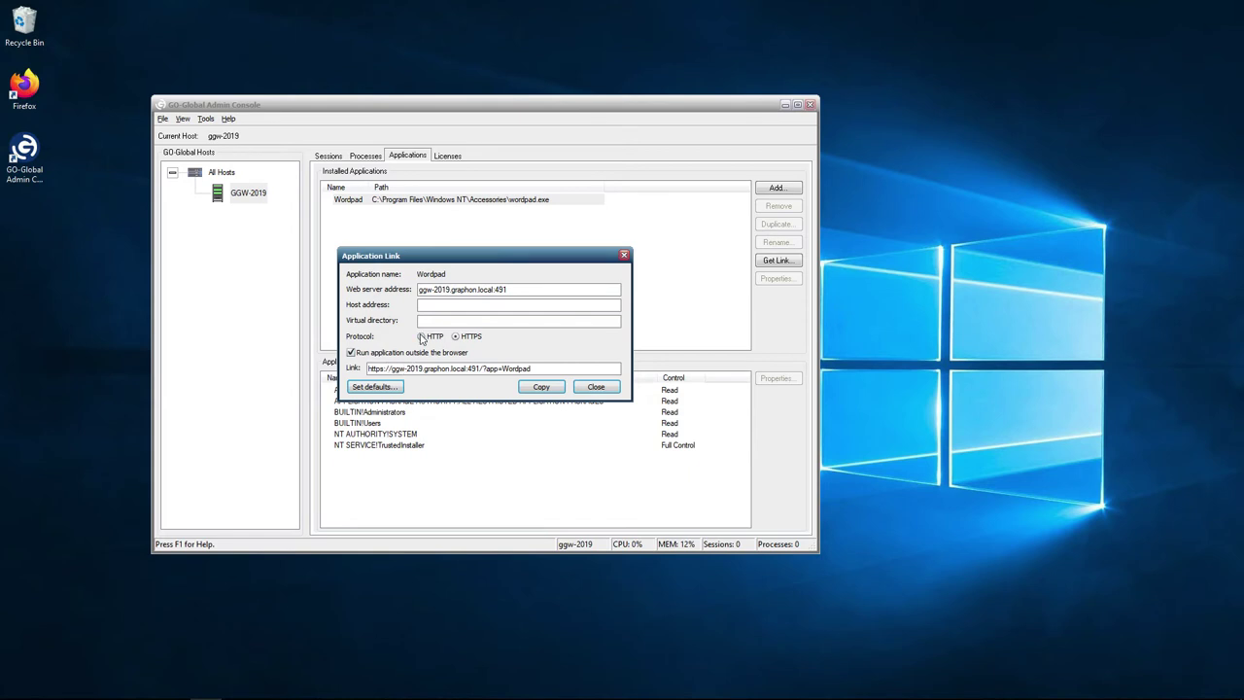
click(422, 336)
click(351, 353)
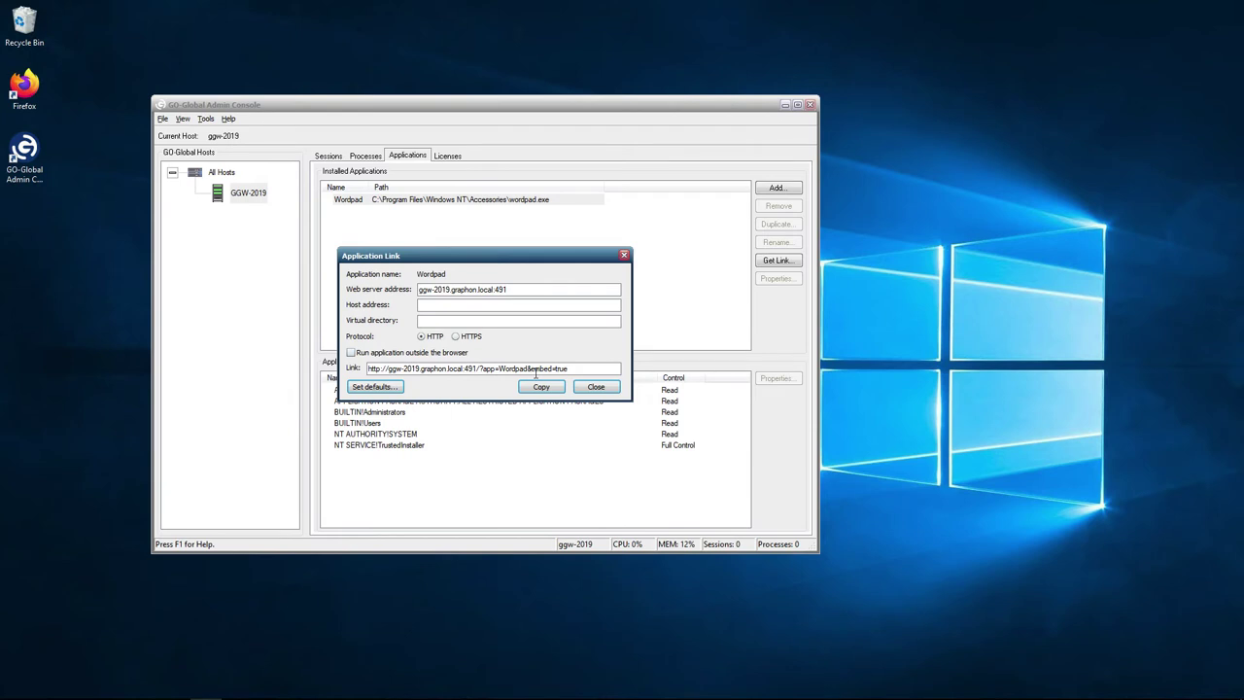
key(alt+r)
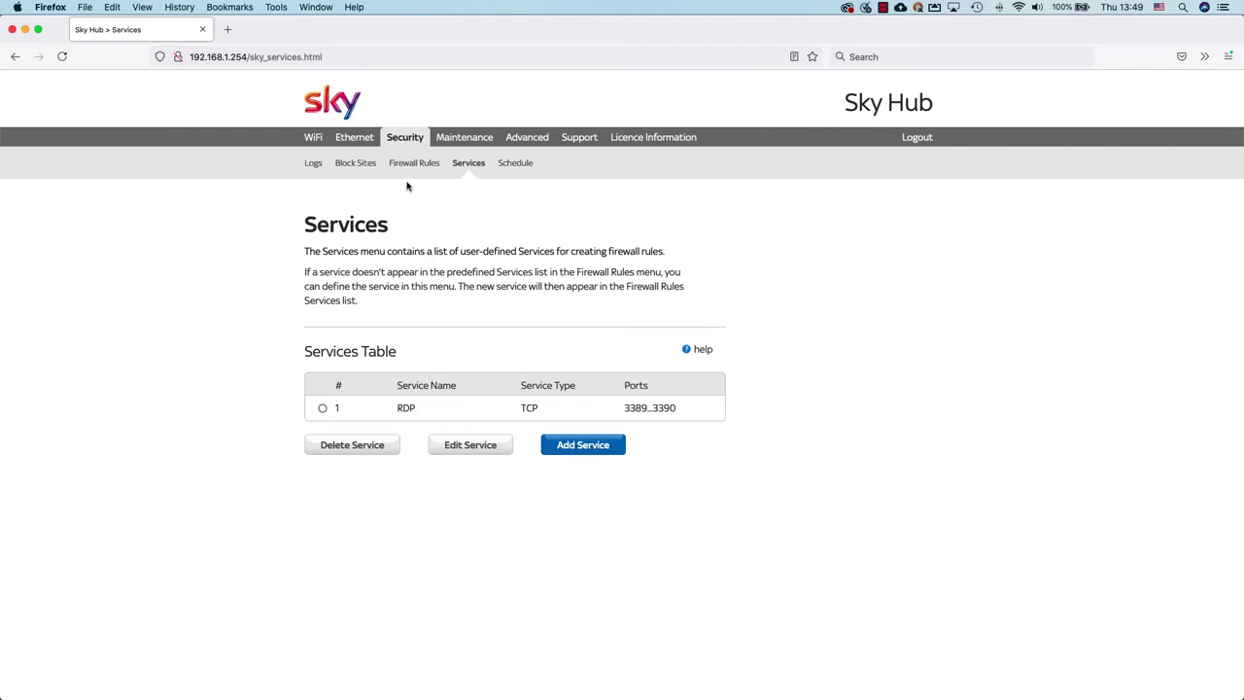
Step: Switch to the Sky Hub router page and add a custom TCP service named GO-Global with start and finish port 491
click(405, 140)
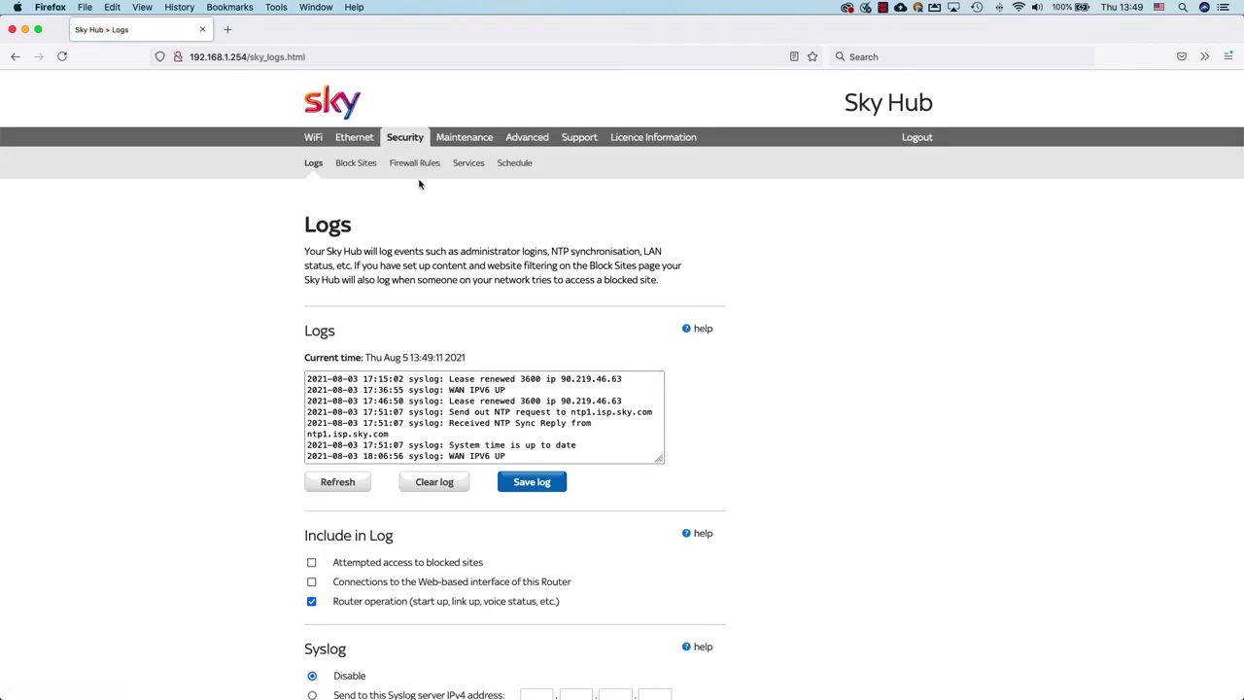
click(467, 167)
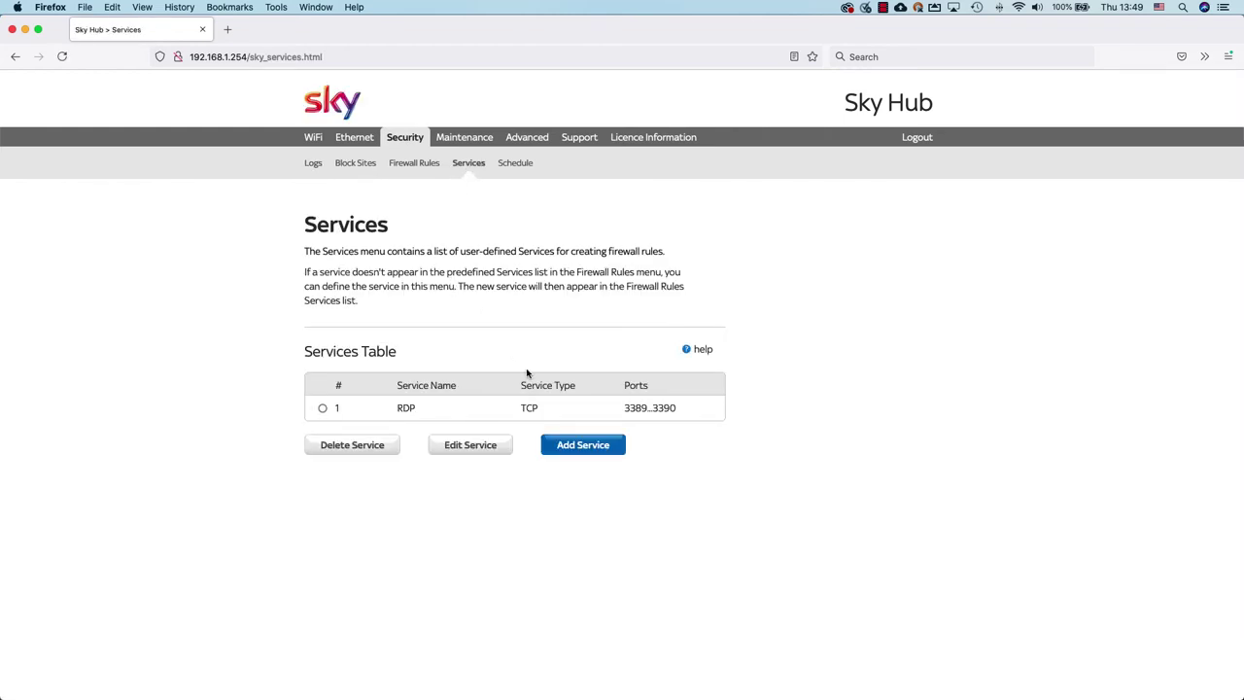
click(563, 443)
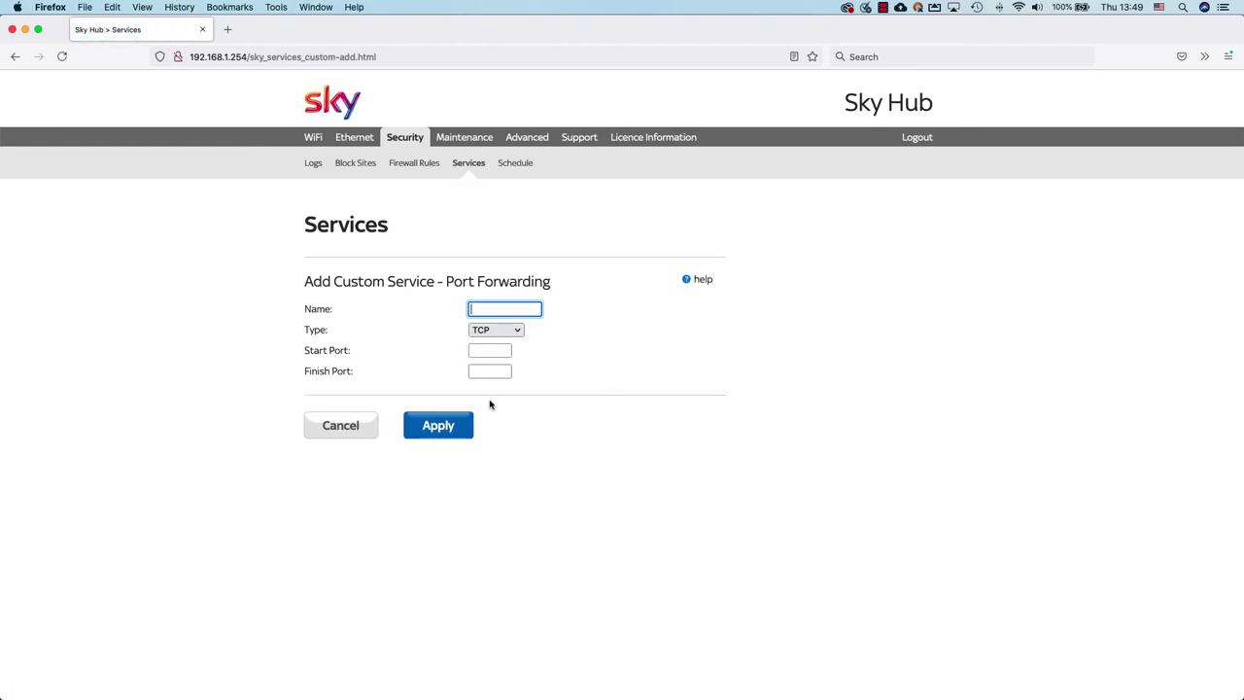
text(GO-Global)
click(484, 351)
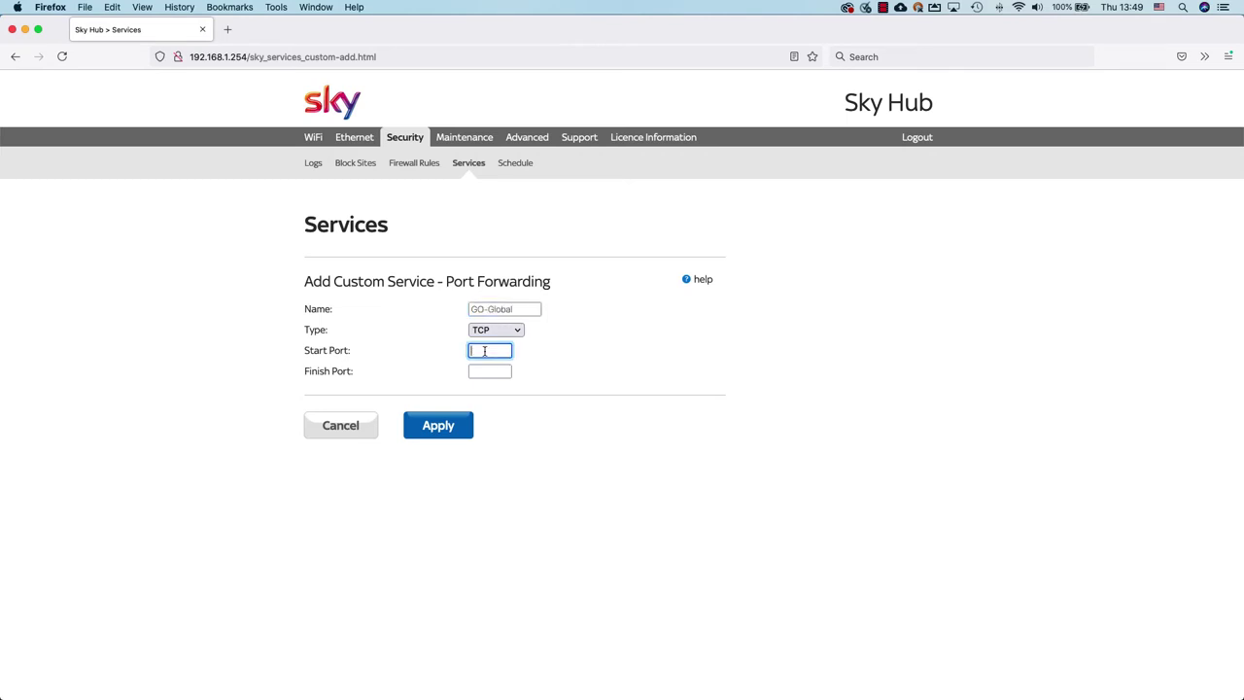
text(491)
click(483, 373)
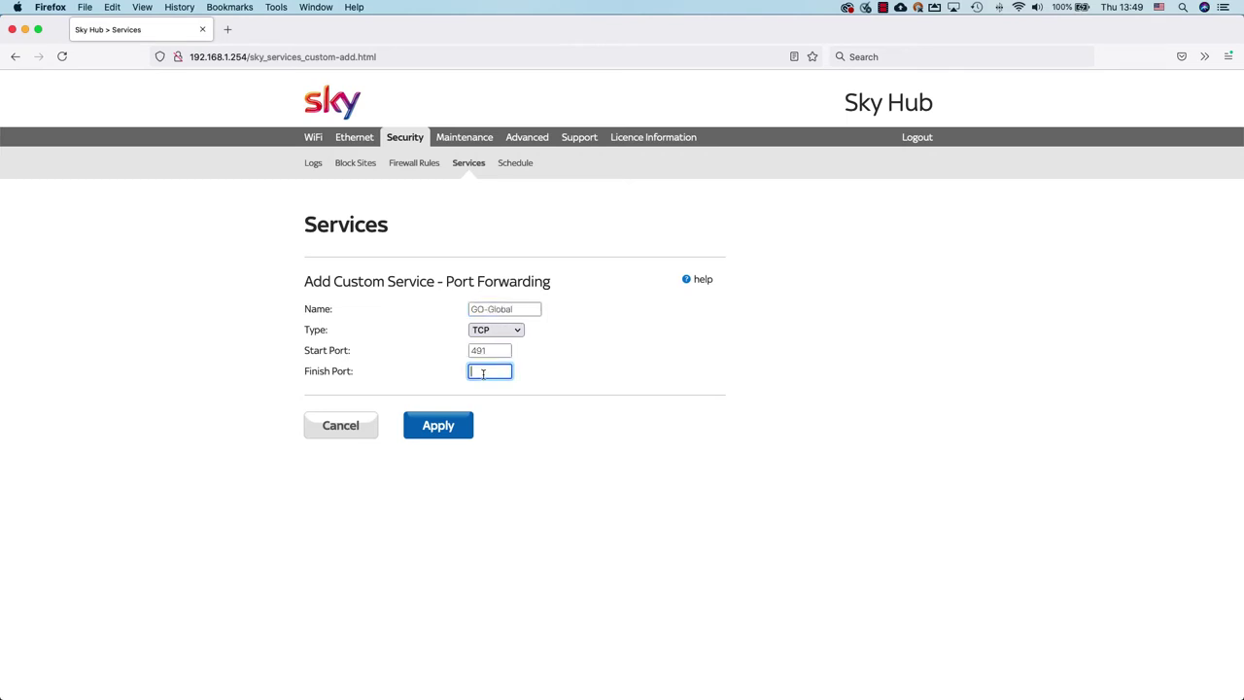
text(491)
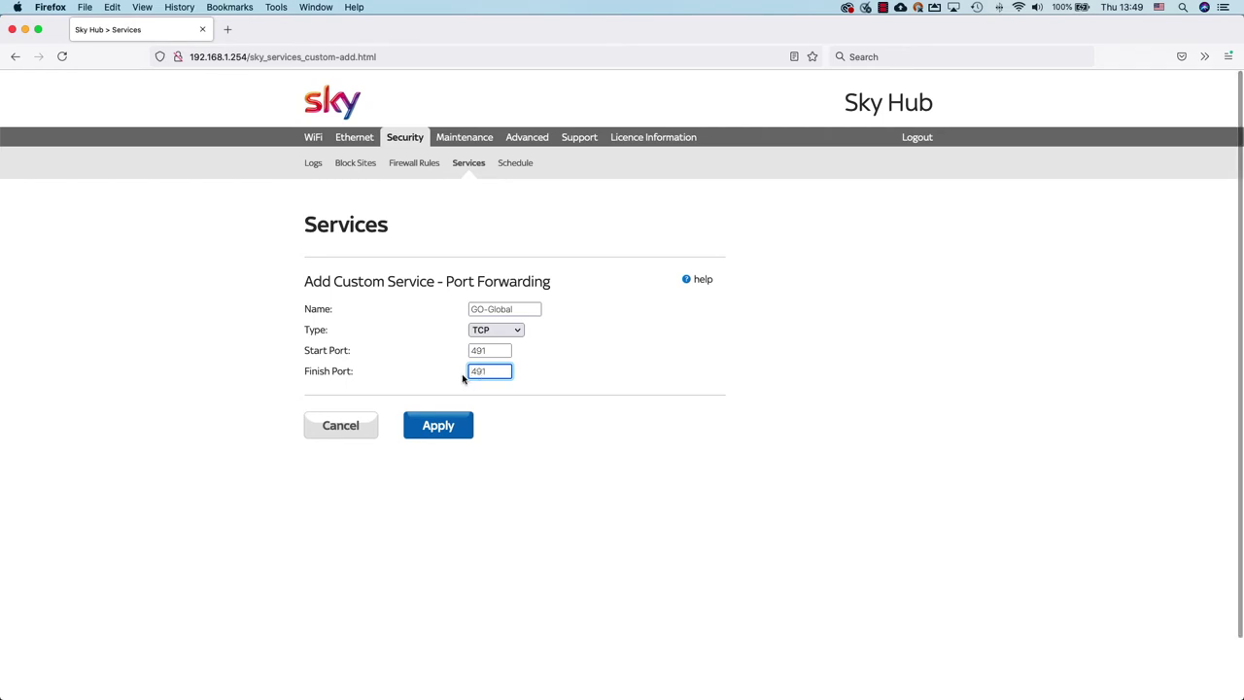
click(445, 425)
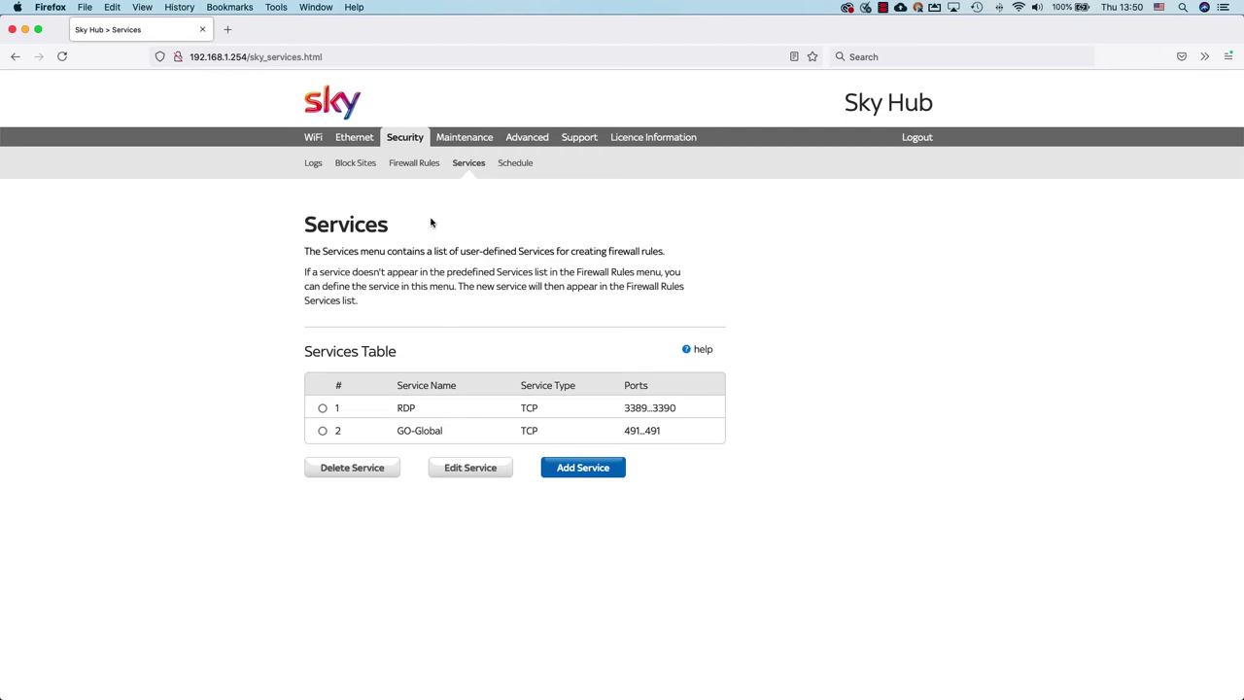
Step: Add an inbound IPv4 firewall rule for the GO-Global service with destination LAN address 192.168.1.243
click(420, 165)
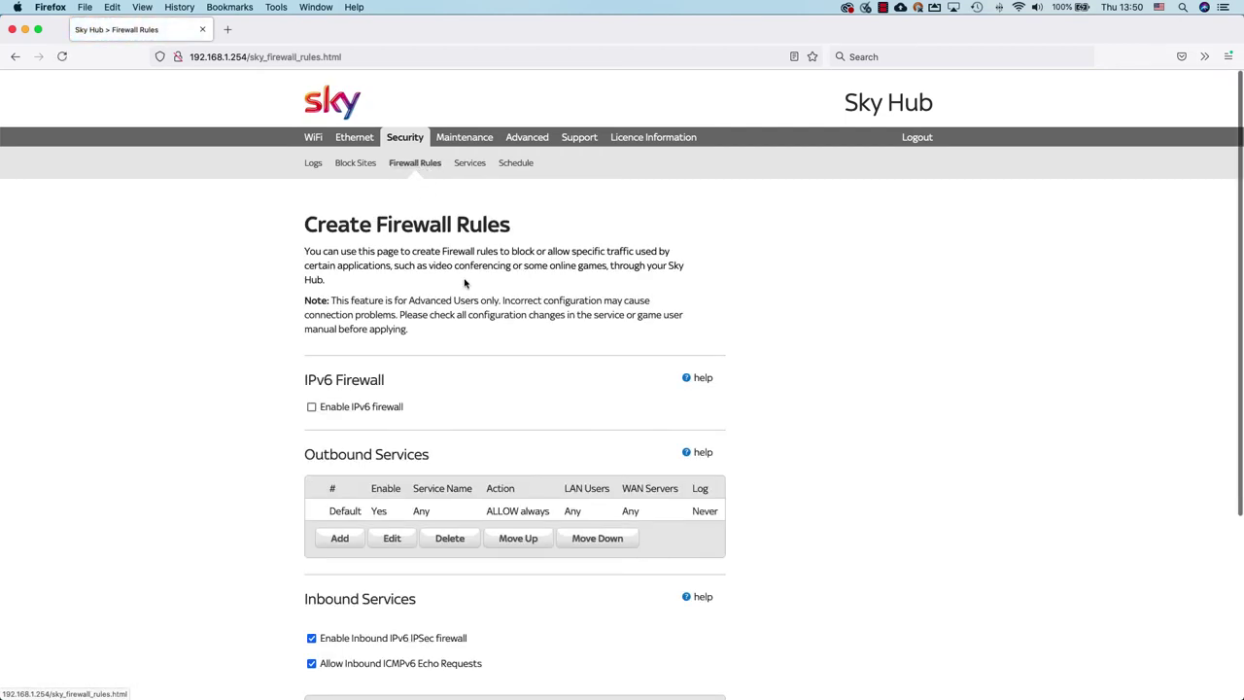
scroll(465, 283, down, 5)
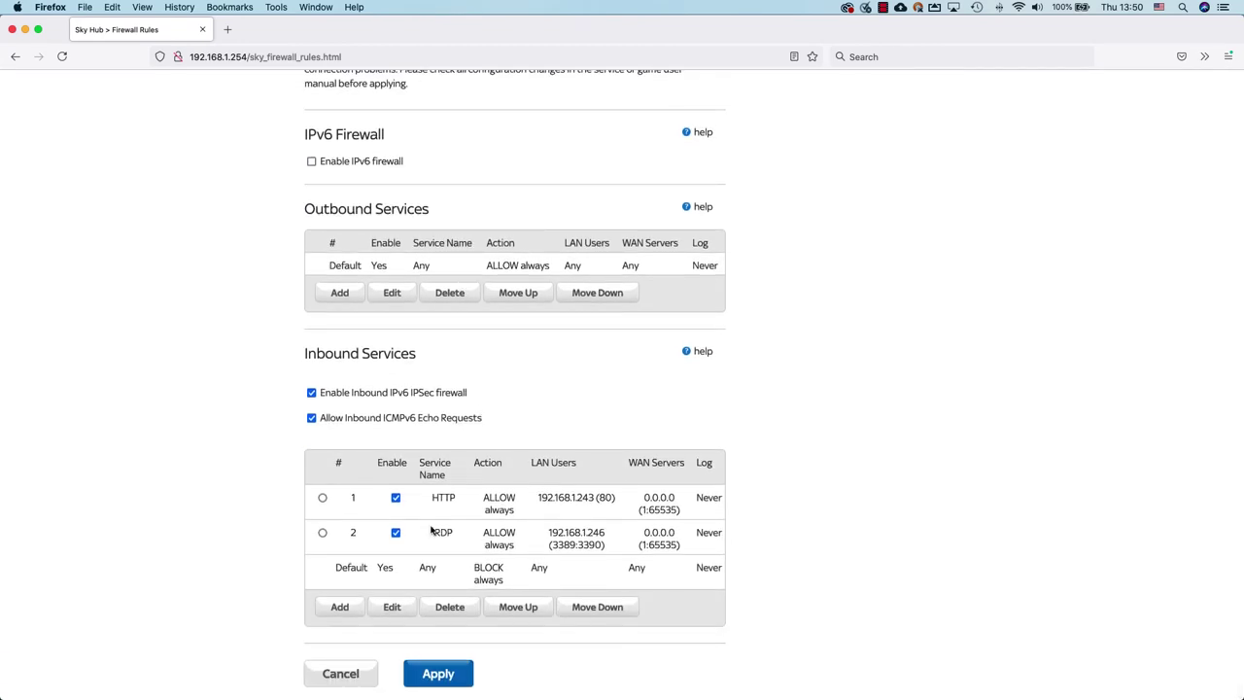
click(342, 607)
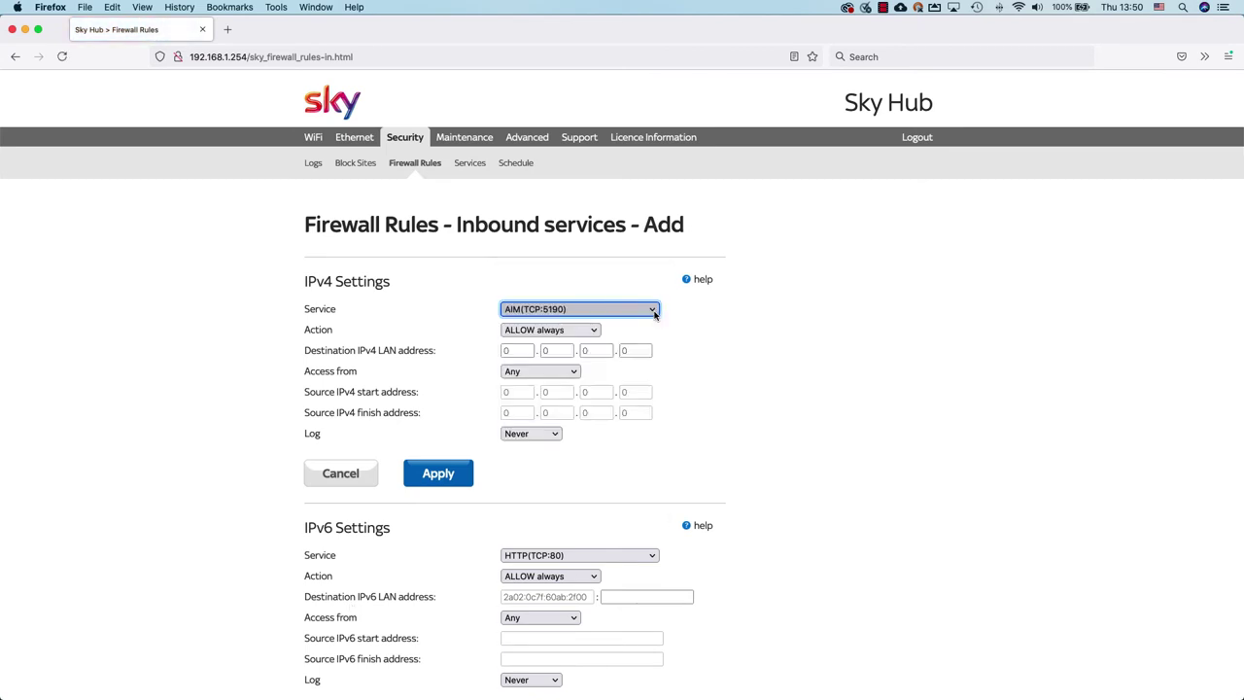
click(655, 309)
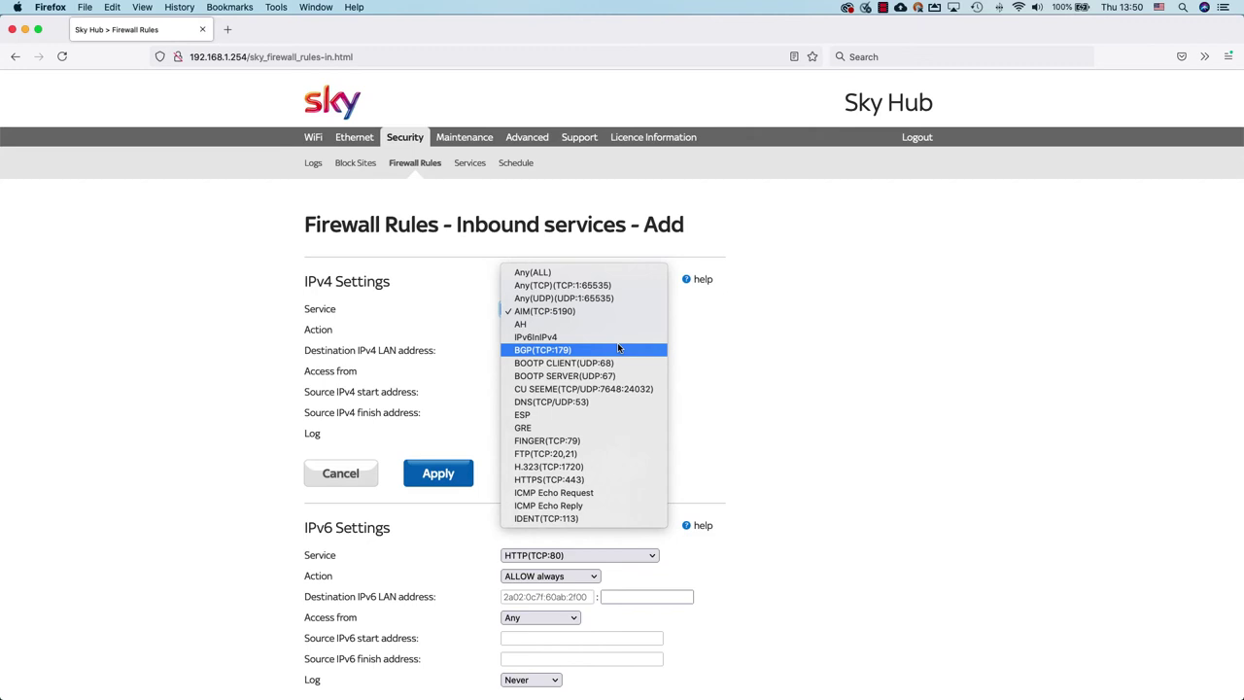
scroll(588, 453, down, 10)
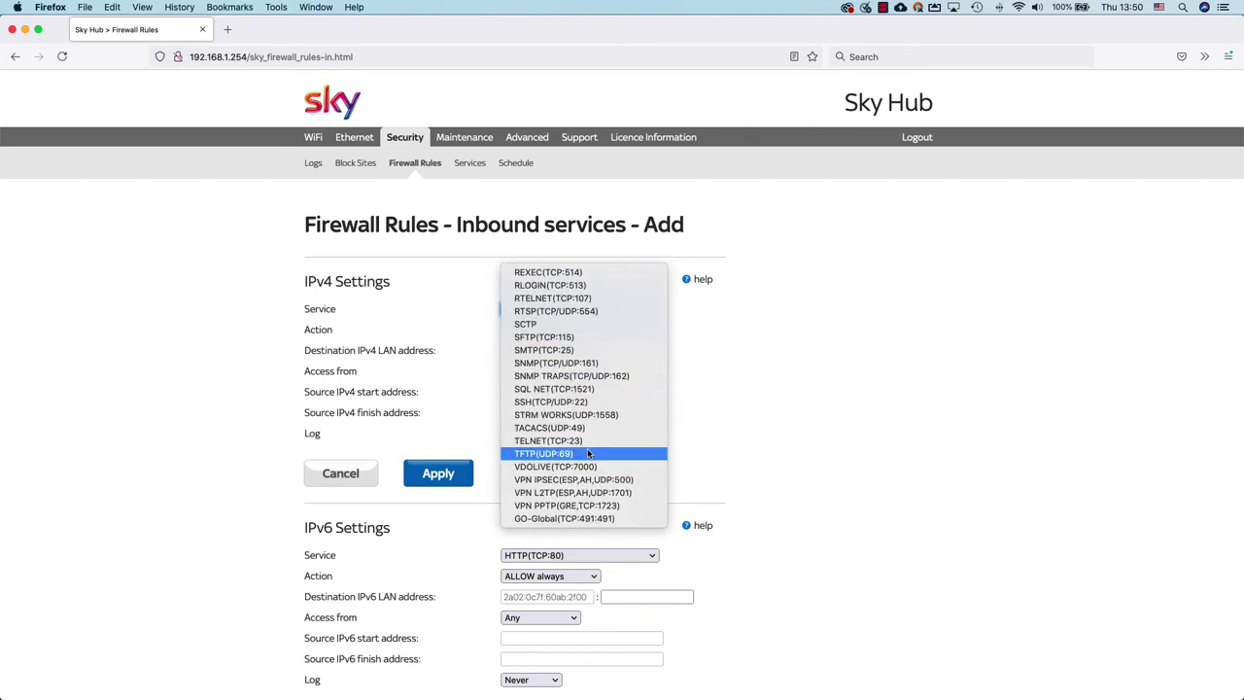
click(570, 517)
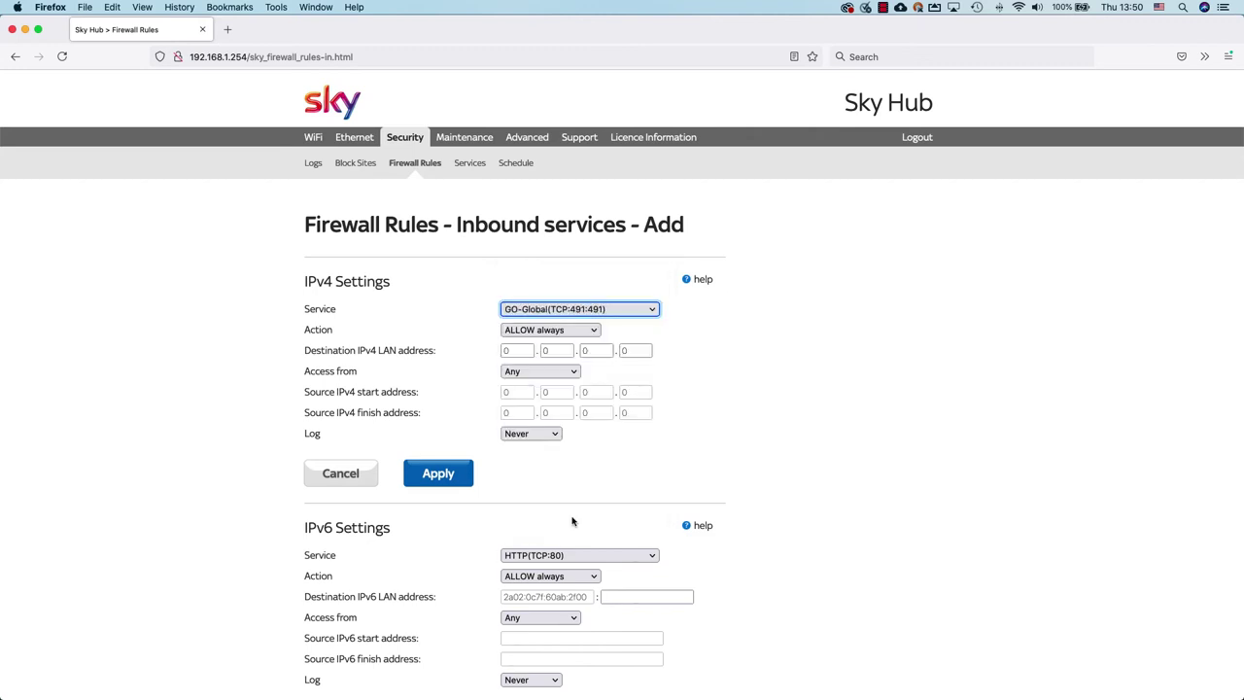
click(518, 351)
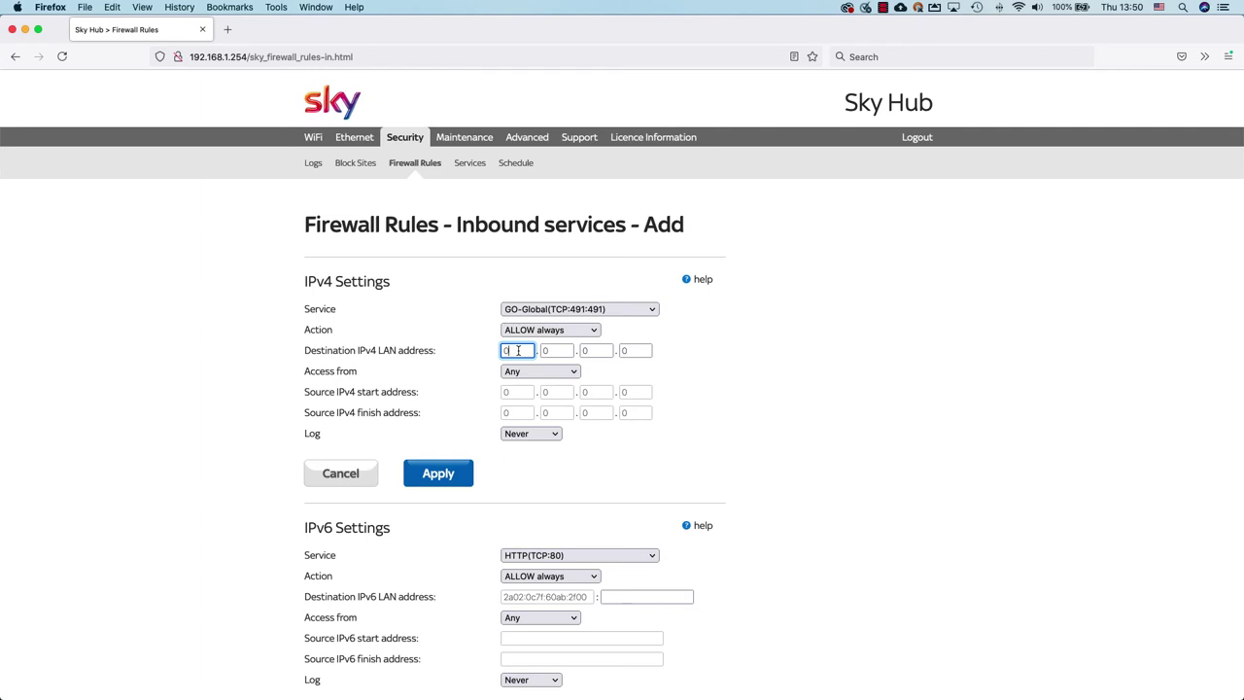
text(192.168.1.243)
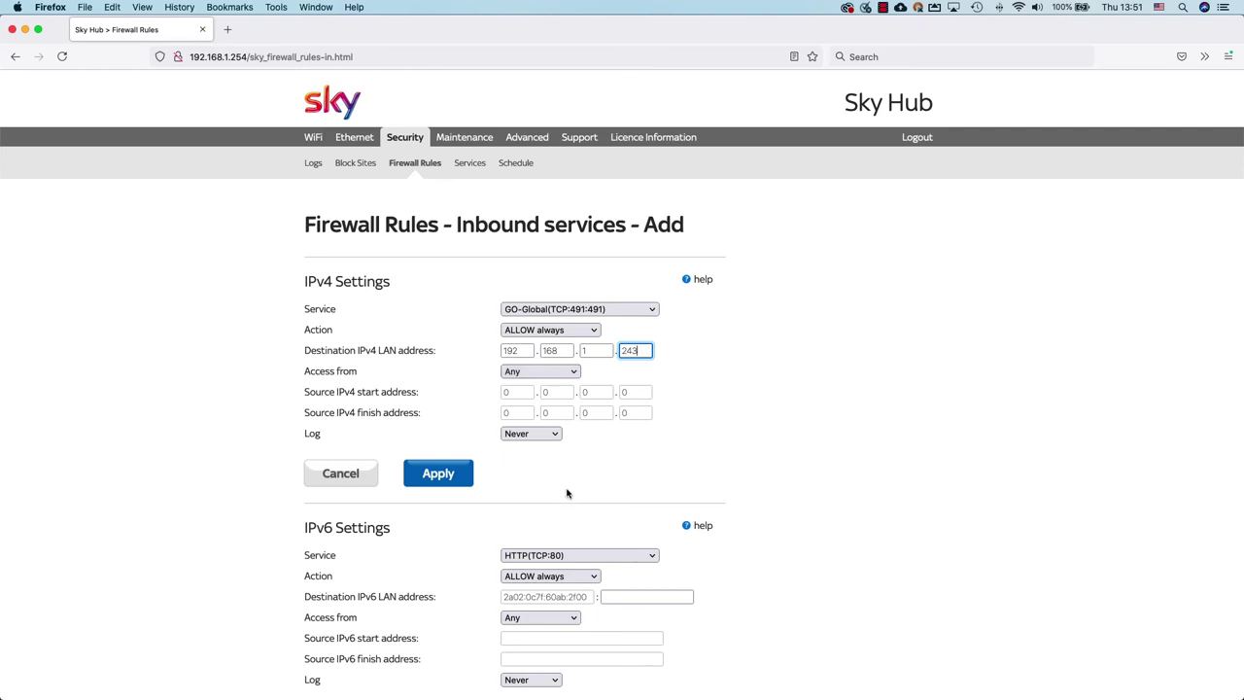
click(451, 474)
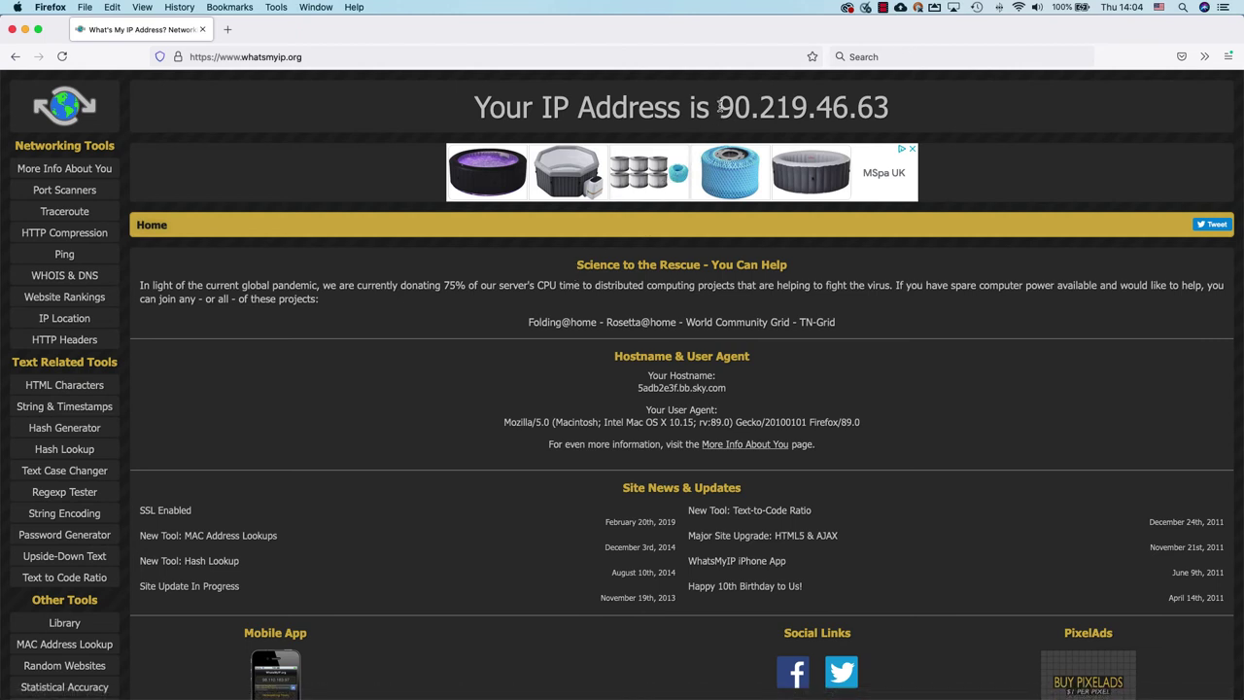
Step: Using the public IP from whatsmyip.org, set the Wordpad link's web server address to 90.219.46.63:491 and copy the link
drag(718, 107, 884, 111)
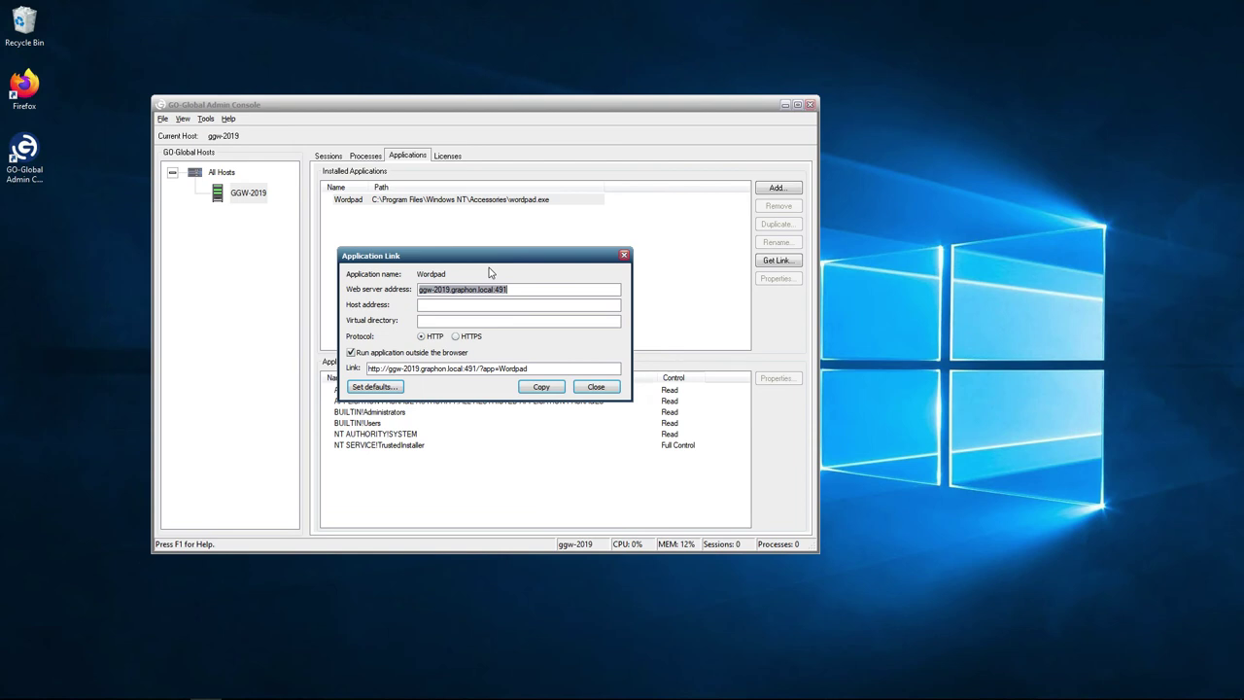
text(90.219.46.63:491)
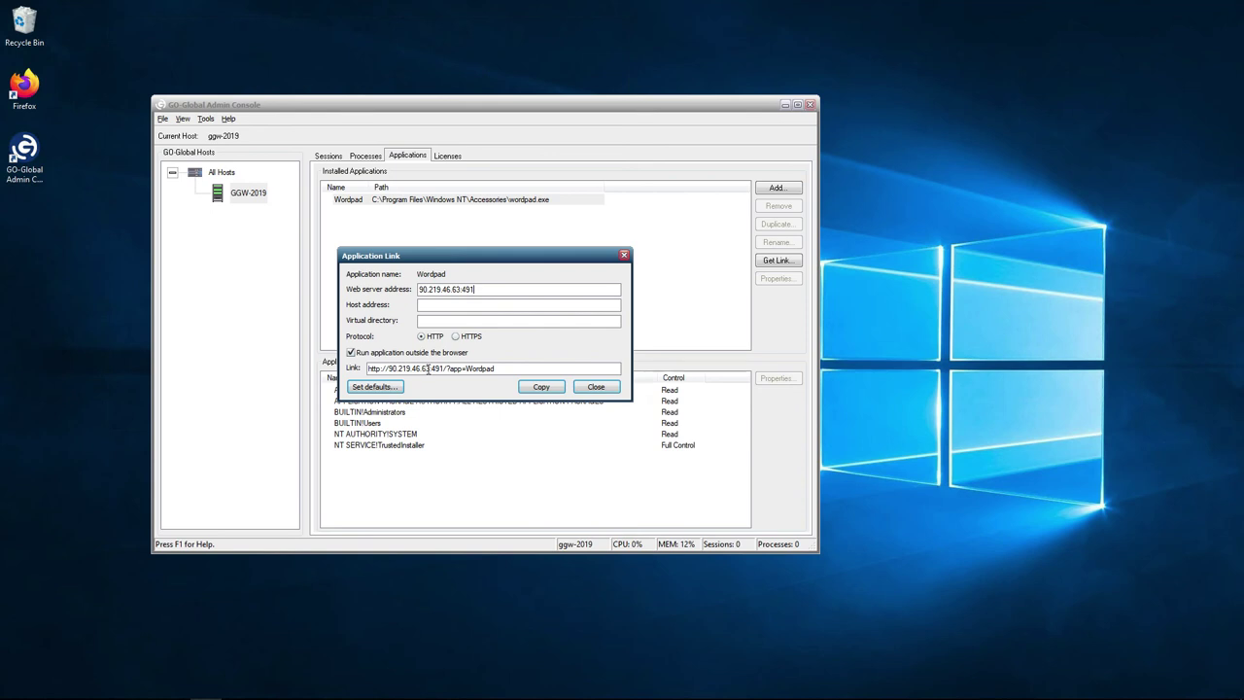
click(543, 386)
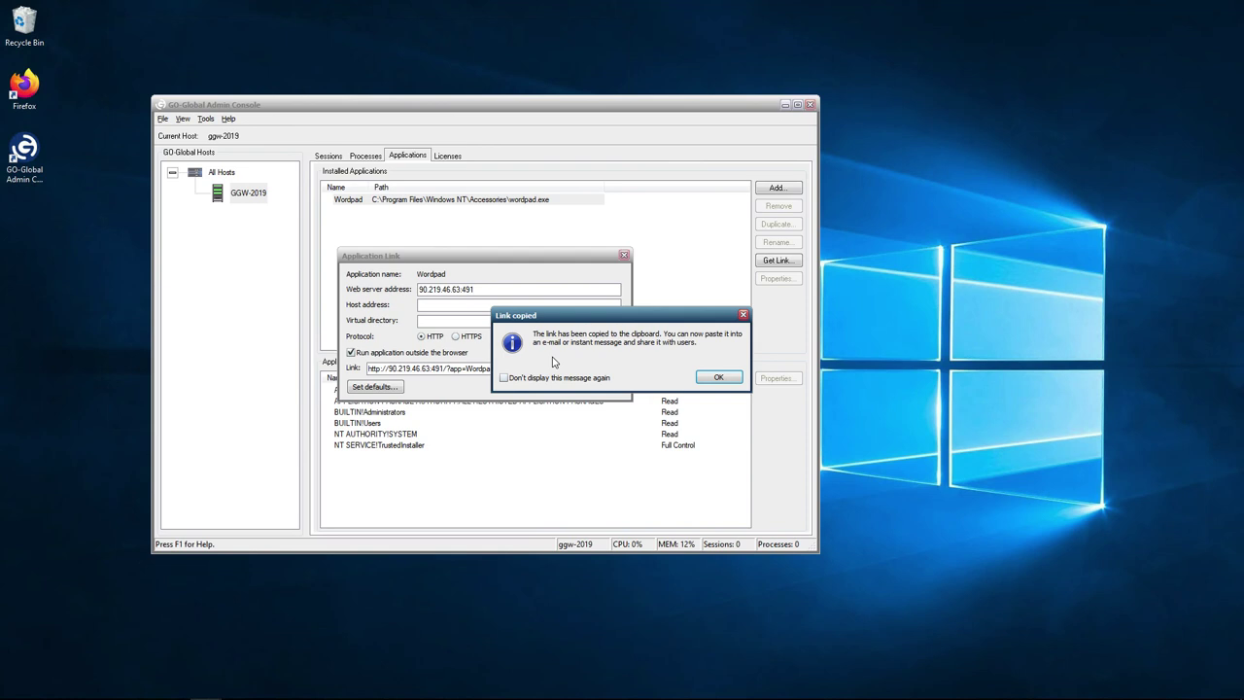
click(711, 378)
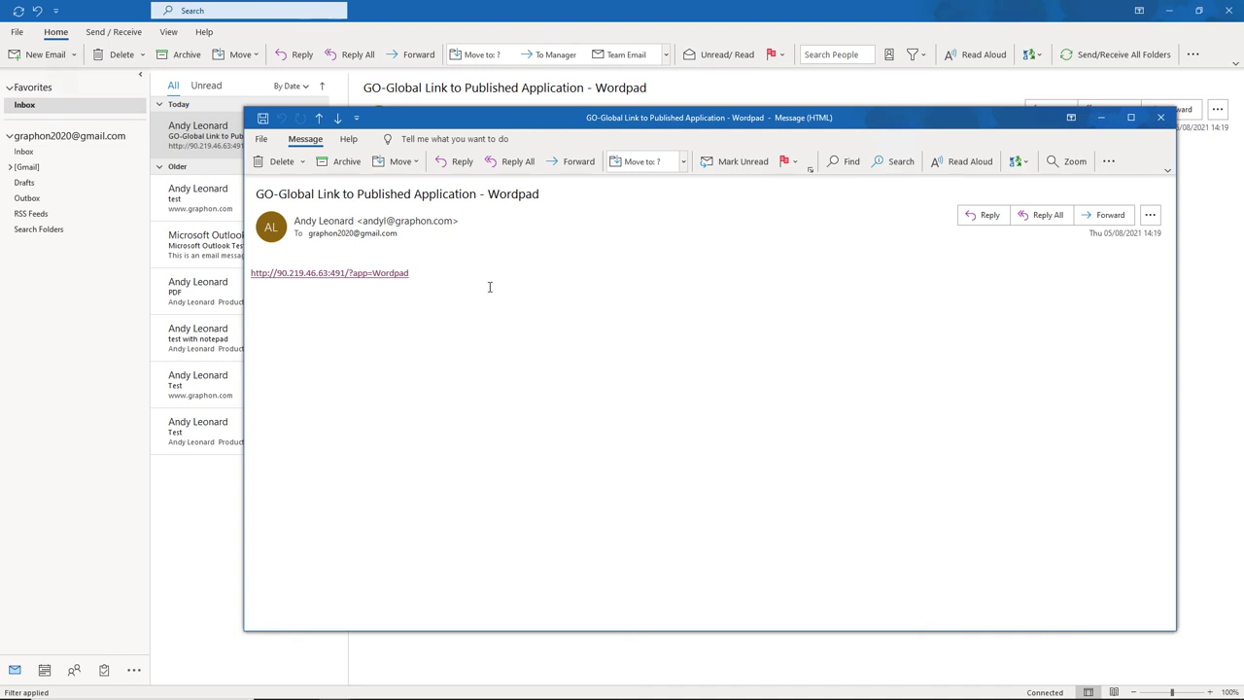
Step: Open the Wordpad link from the Outlook email, then download, install and approve GO-Global AppController
click(356, 277)
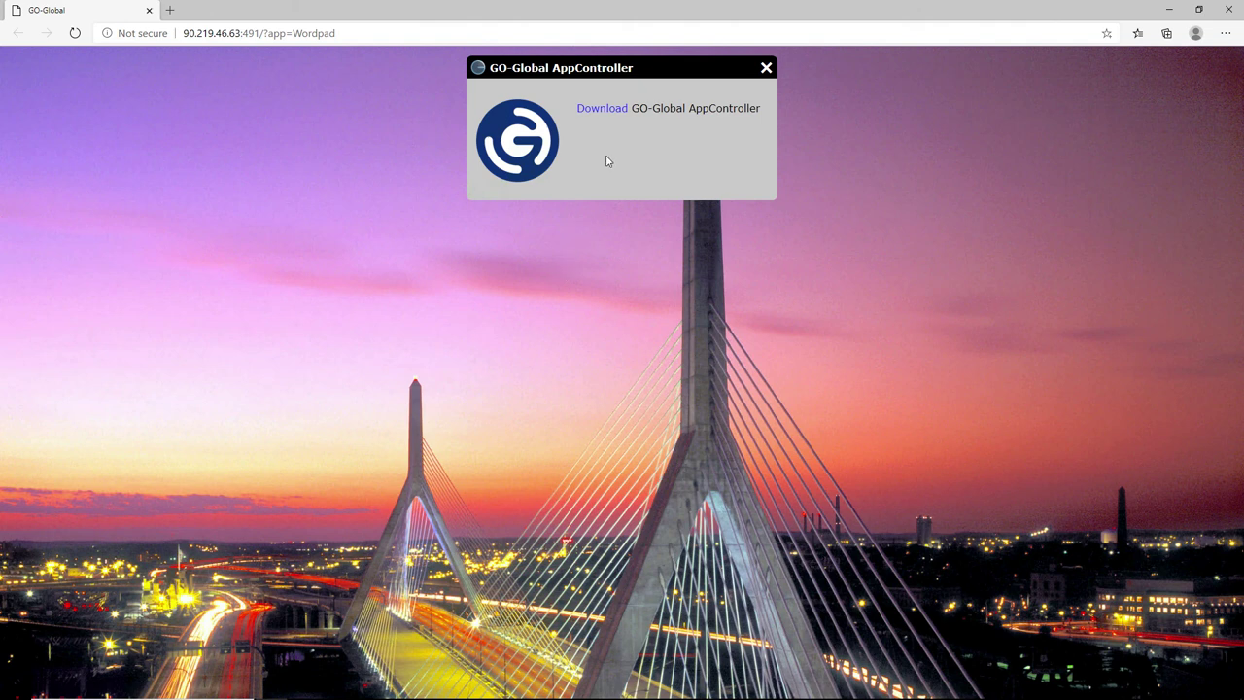
click(605, 113)
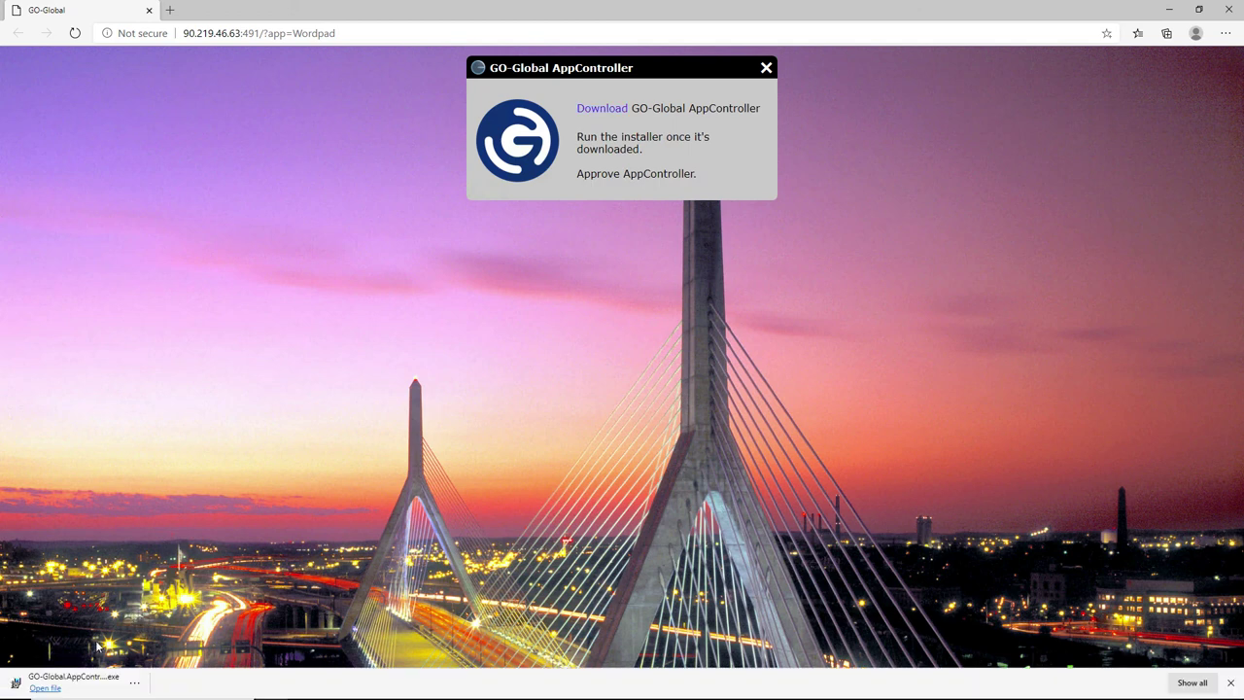
click(49, 689)
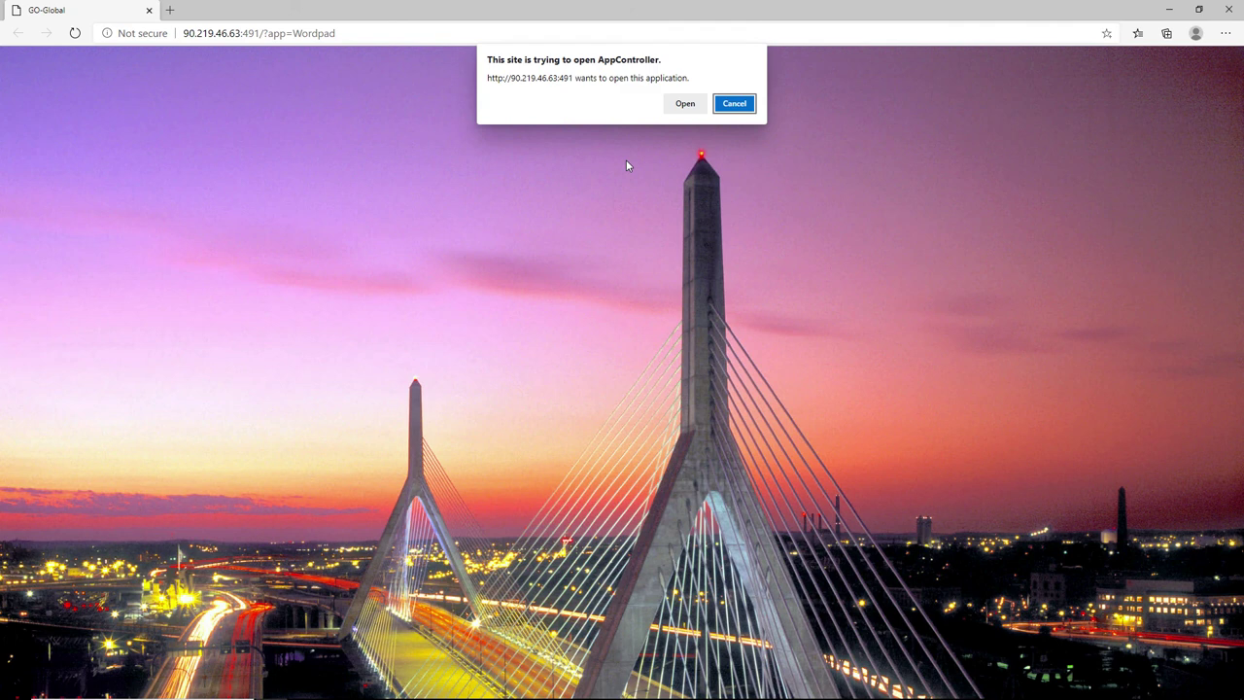
click(682, 103)
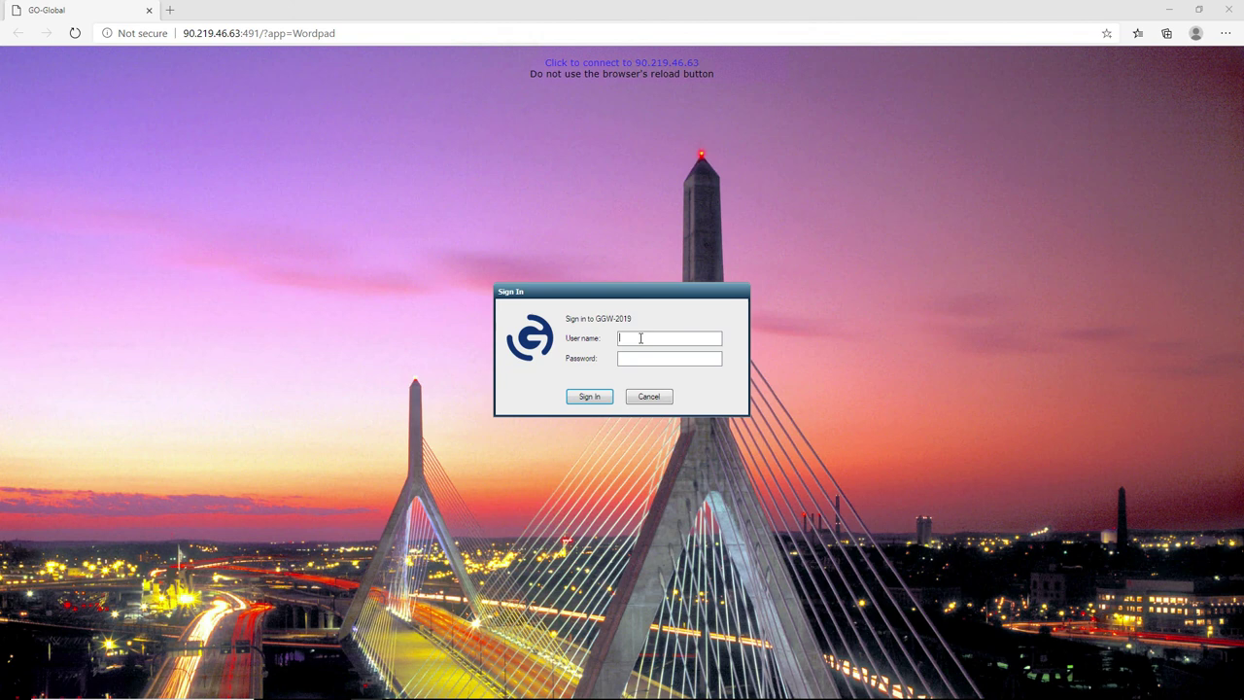
Step: Sign in to GGW-2019 with the account's user name and password
text(andy)
key(Tab)
text(********)
click(590, 398)
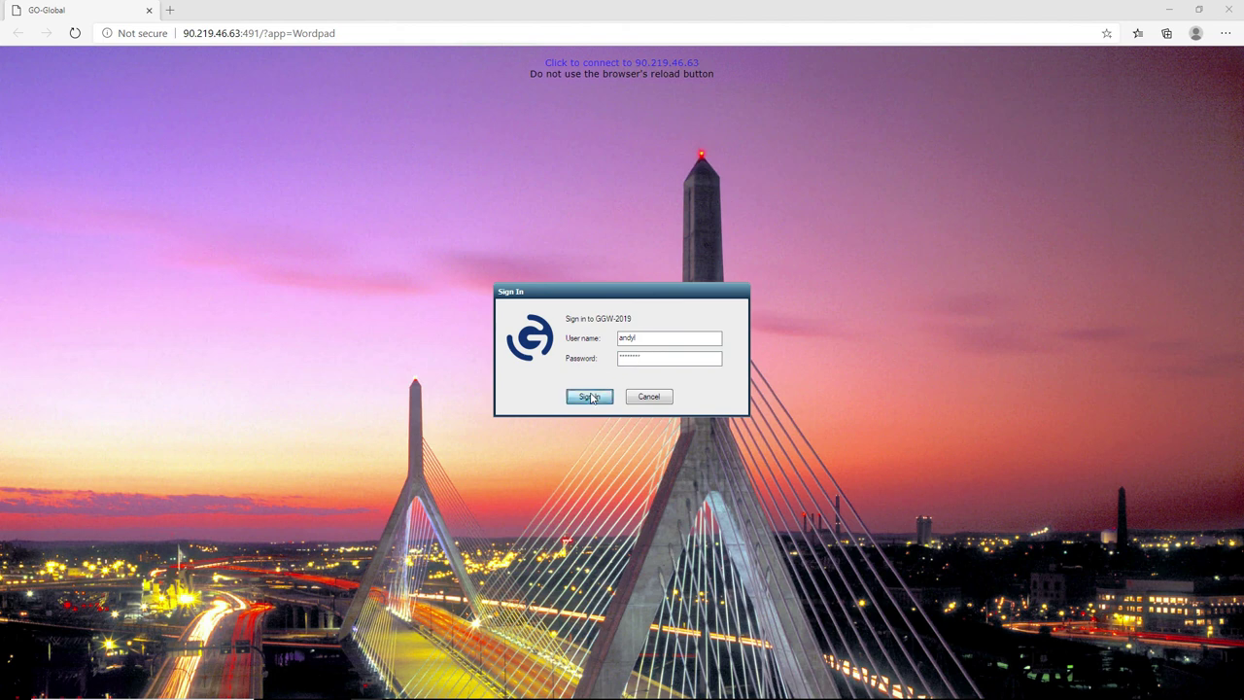